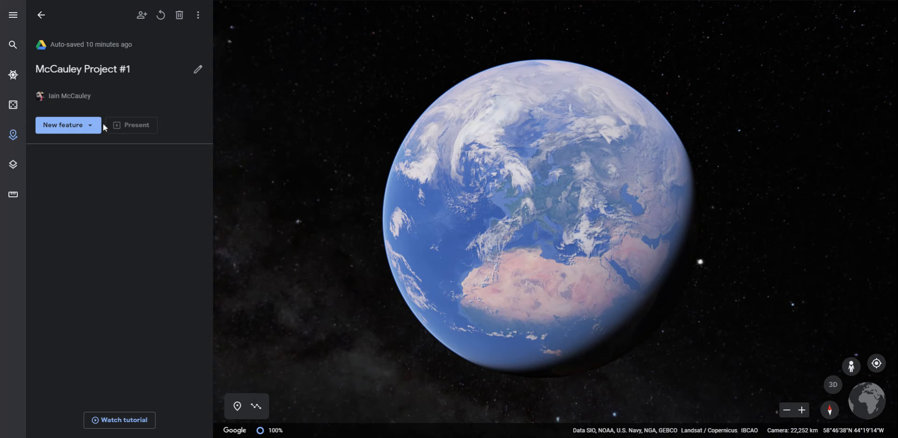
{"action": "left_click", "coordinate": [89, 124]}
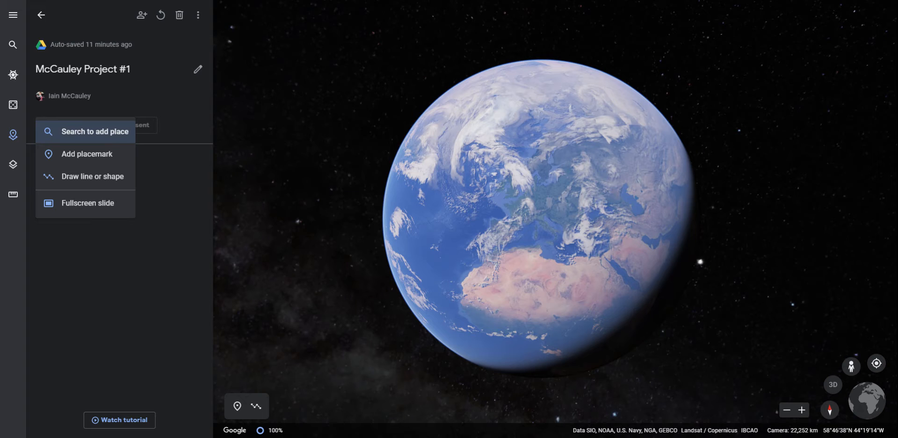
{"action": "left_click", "coordinate": [173, 186]}
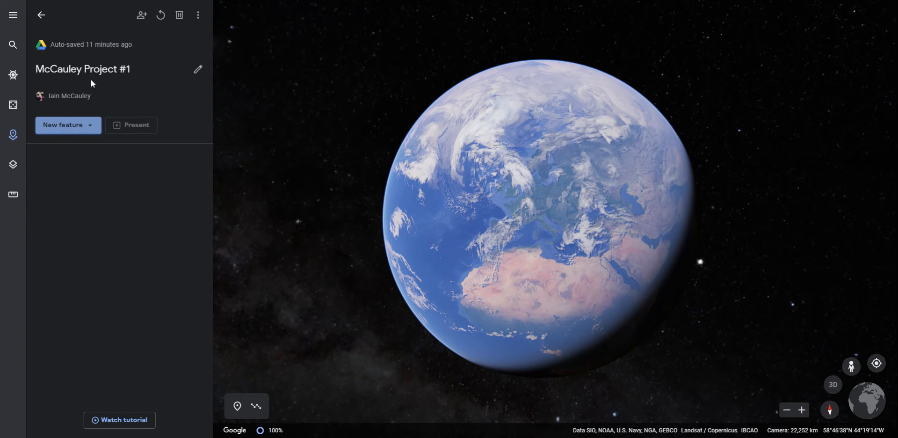
{"action": "left_click", "coordinate": [14, 136]}
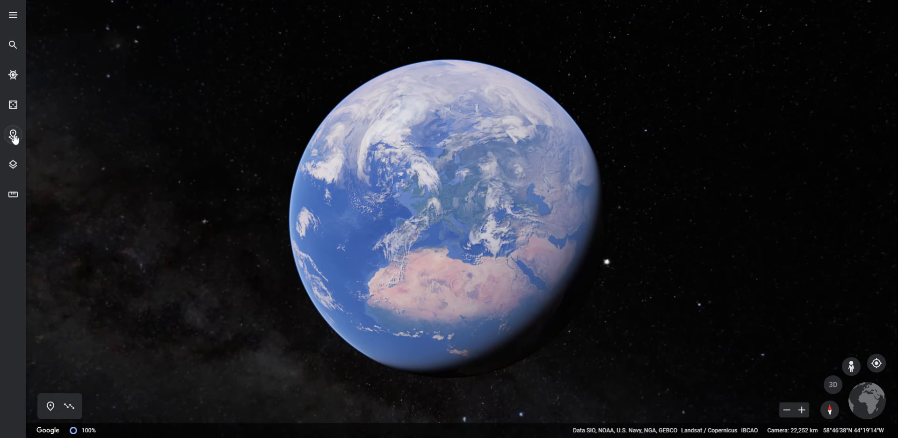
{"action": "left_click", "coordinate": [14, 136]}
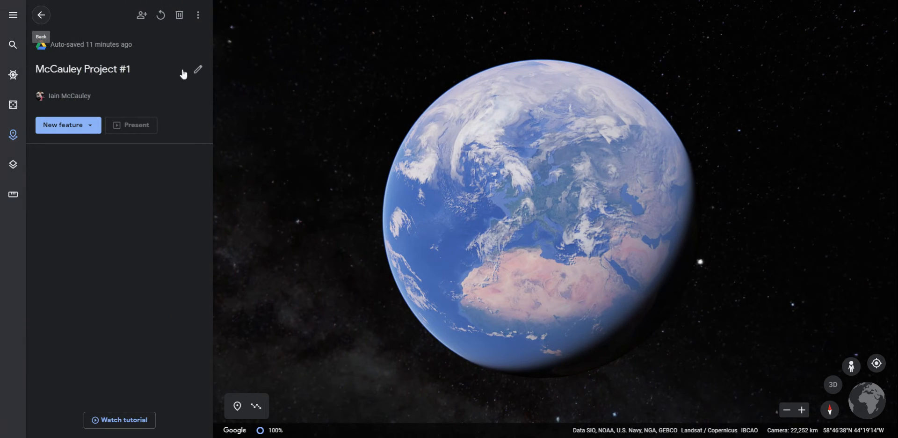
Search for London as a place for the project and go to the London, UK result
{"action": "left_click", "coordinate": [74, 128]}
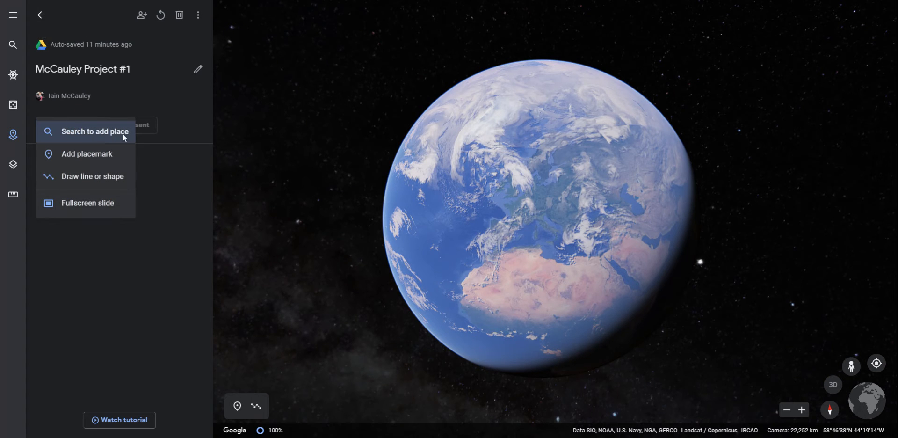
{"action": "left_click", "coordinate": [81, 133]}
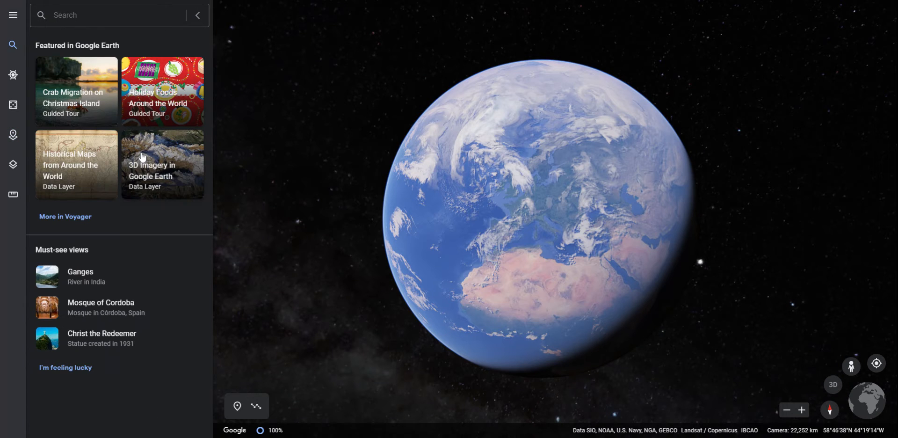
{"action": "type", "text": "London"}
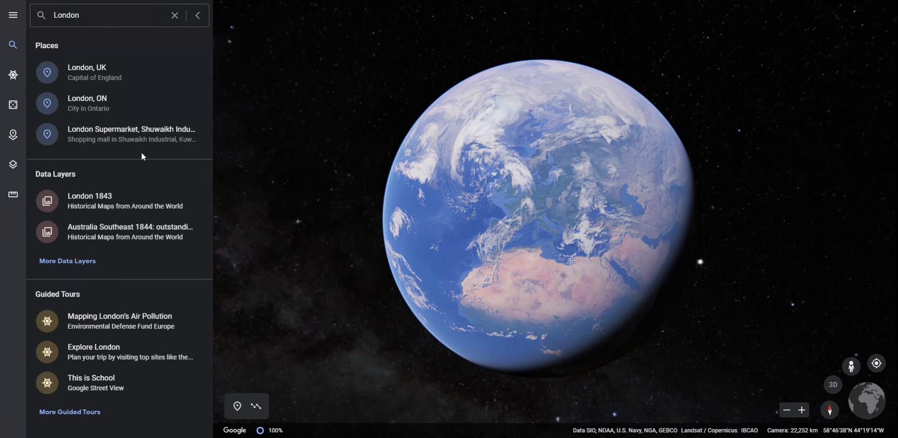
{"action": "left_click", "coordinate": [124, 76]}
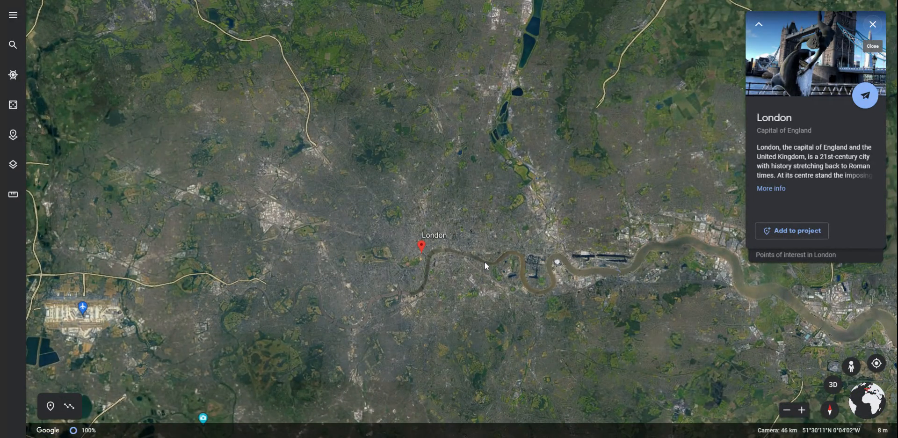
Draw a closed, roughly rectangular four-corner shape over central London just south of the River Thames, west of Southwark
{"action": "double_click", "coordinate": [453, 271]}
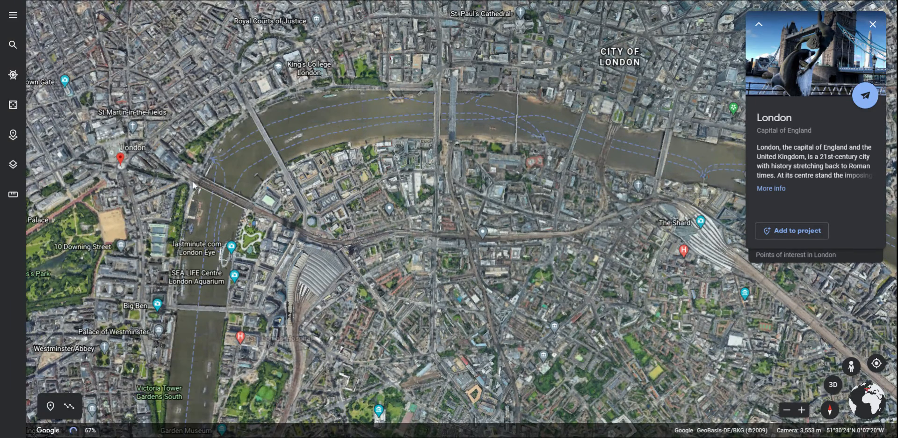
{"action": "left_click", "coordinate": [13, 135]}
{"action": "left_click", "coordinate": [80, 130]}
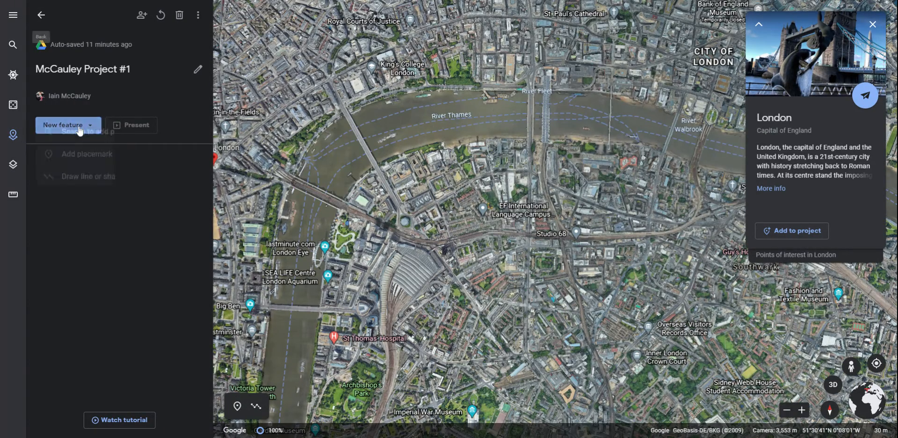
{"action": "left_click", "coordinate": [92, 176]}
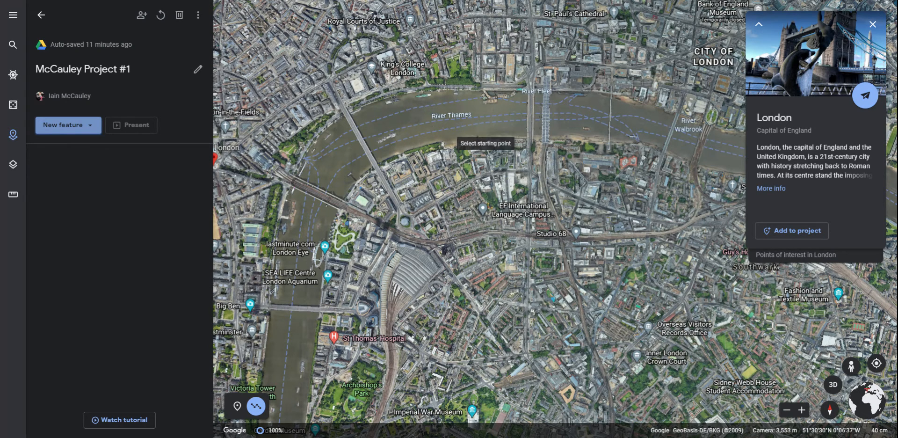
{"action": "left_click", "coordinate": [408, 151]}
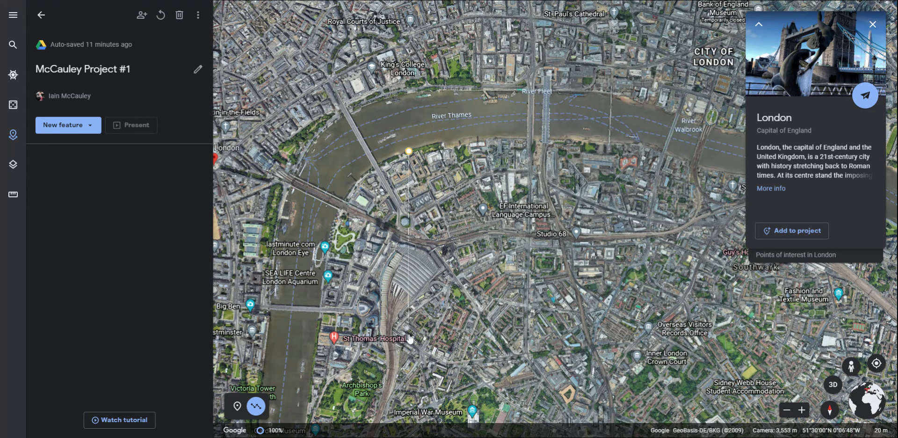
{"action": "left_click", "coordinate": [408, 384]}
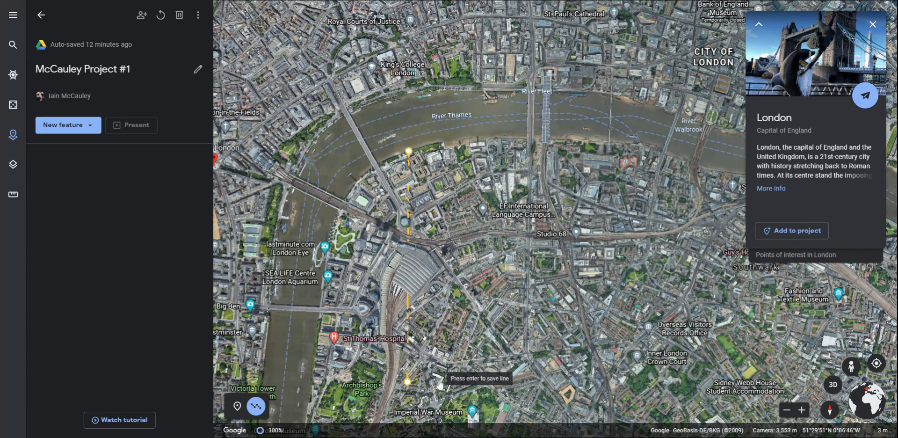
{"action": "left_click", "coordinate": [693, 382]}
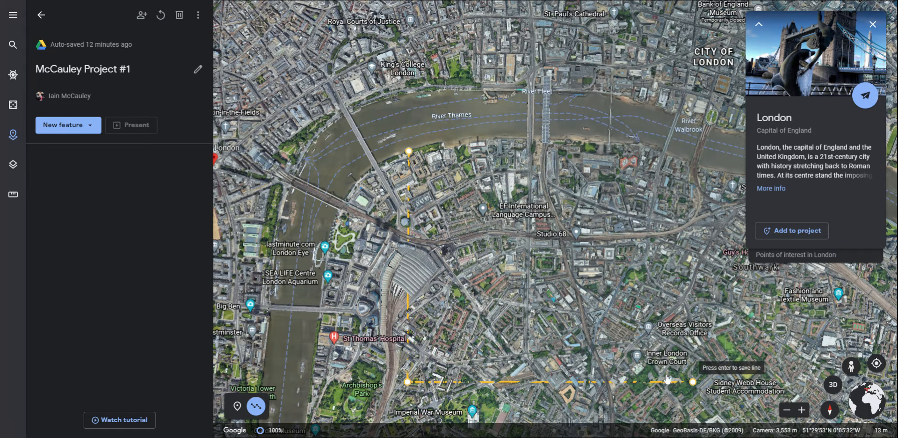
{"action": "left_click", "coordinate": [685, 157]}
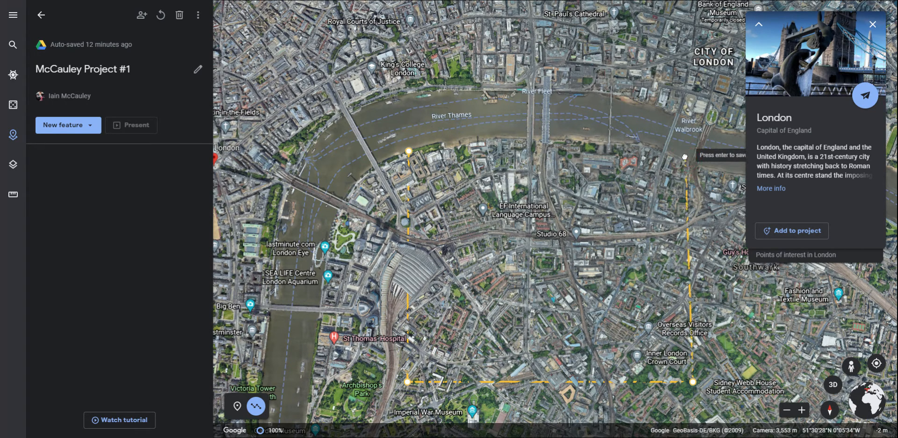
{"action": "left_click", "coordinate": [410, 152]}
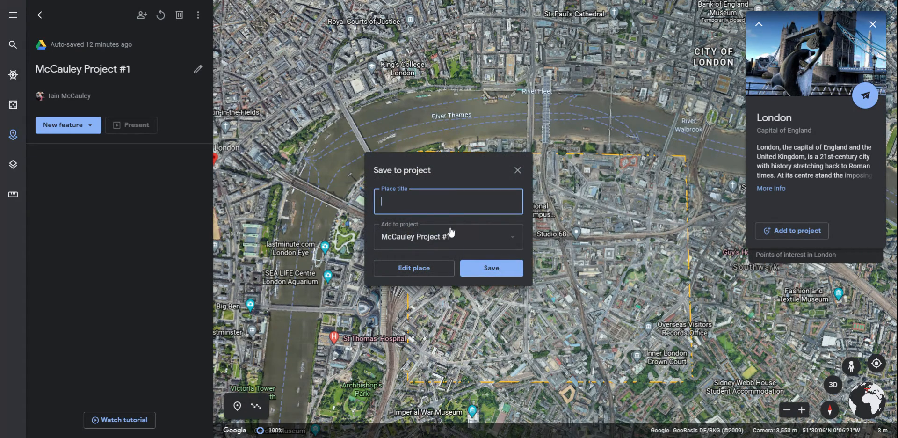
Title the drawn shape "London - Downtown - South of Thames" and save it to McCauley Project #1
{"action": "left_click", "coordinate": [356, 110]}
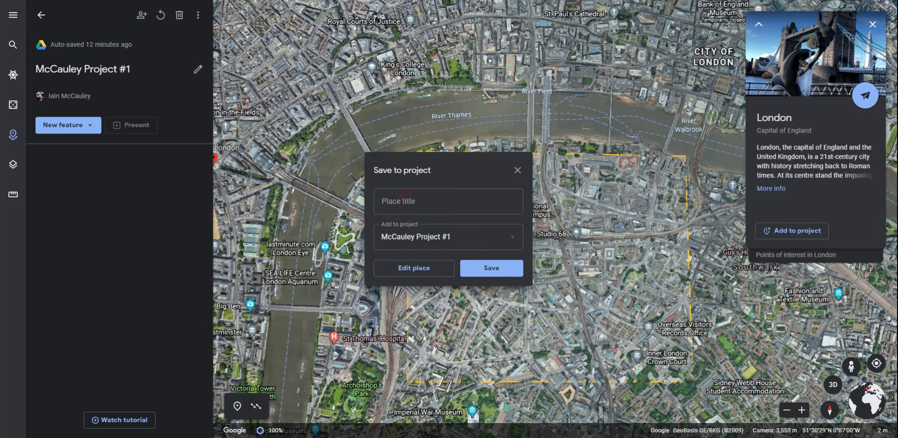
{"action": "left_click", "coordinate": [405, 195]}
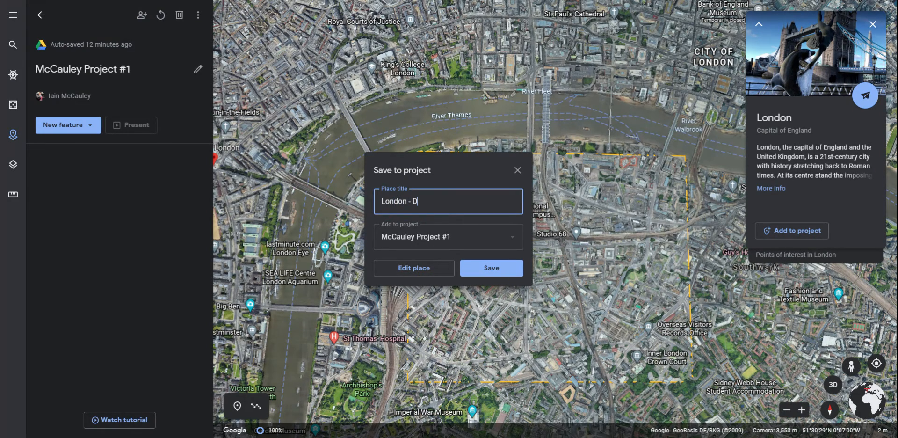
{"action": "type", "text": "London - Downtown - South of Thame"}
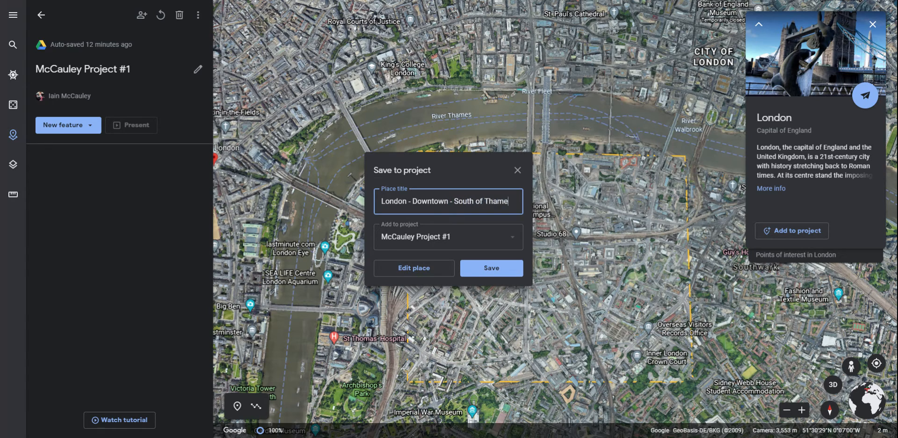
{"action": "left_click", "coordinate": [491, 268]}
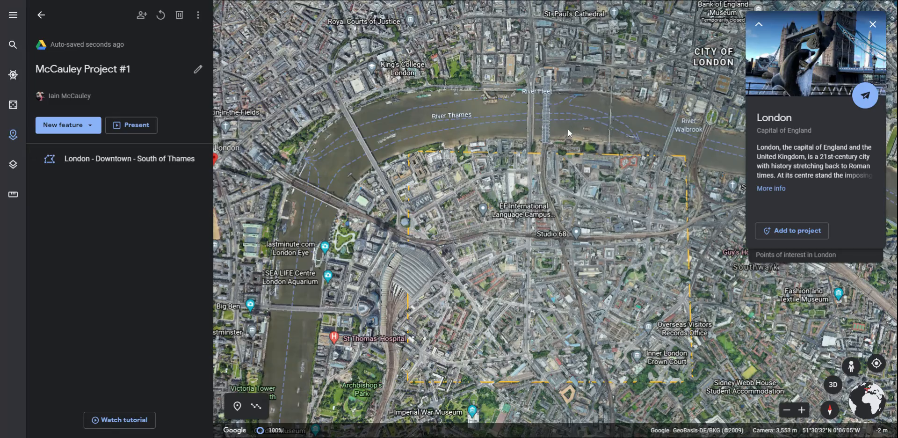
Draw a closed polygon around Buckingham Palace and its gardens, St James's Park and the parkland south of the Embassy of Japan
{"action": "scroll", "coordinate": [568, 128], "scroll_direction": "down", "scroll_amount": 5}
{"action": "scroll", "coordinate": [567, 125], "scroll_direction": "down", "scroll_amount": 5}
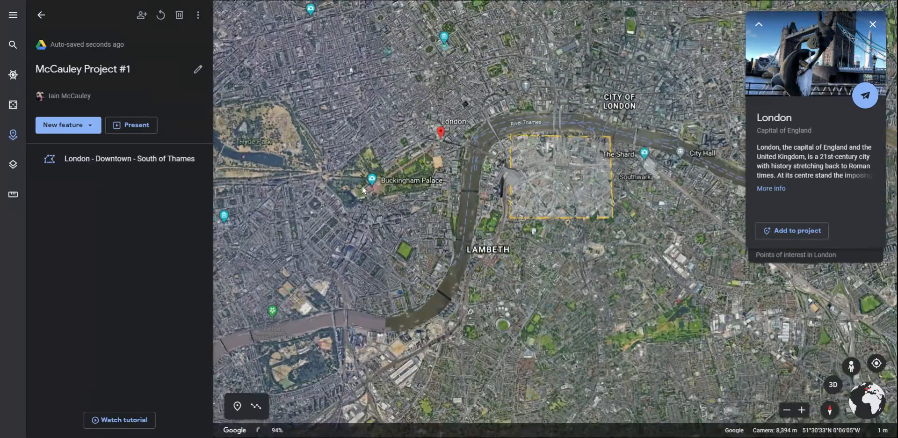
{"action": "left_click_drag", "start_coordinate": [402, 180], "coordinate": [433, 164]}
{"action": "scroll", "coordinate": [434, 162], "scroll_direction": "up", "scroll_amount": 5}
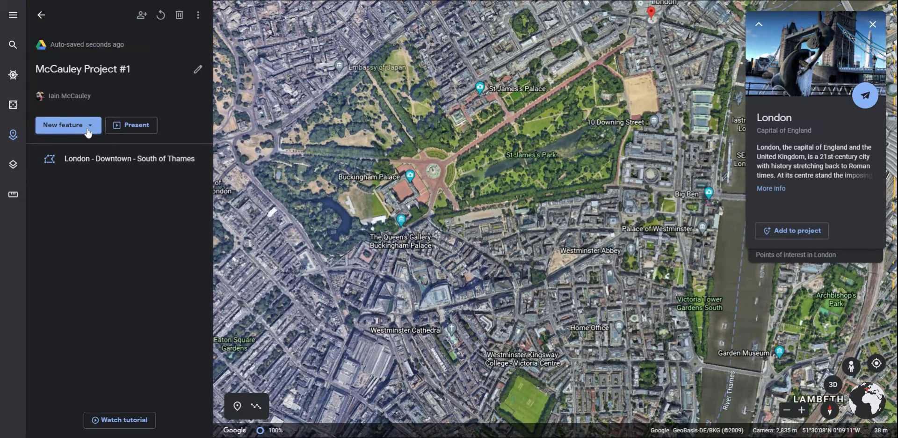
{"action": "left_click", "coordinate": [88, 128]}
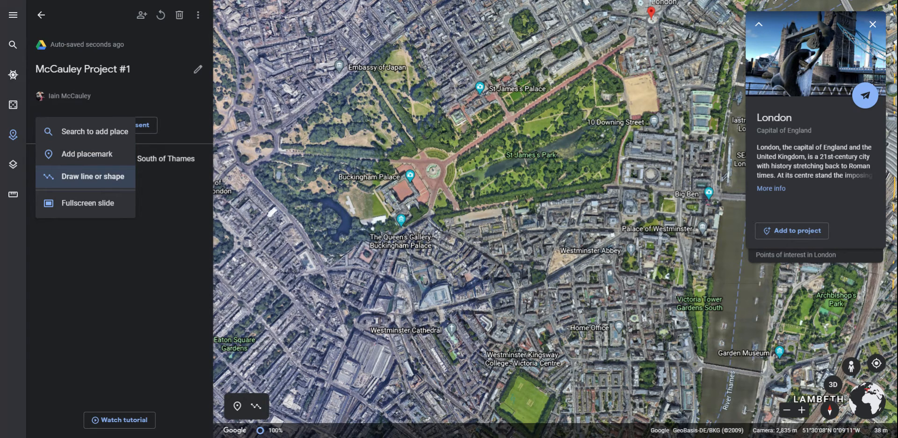
{"action": "left_click", "coordinate": [142, 98]}
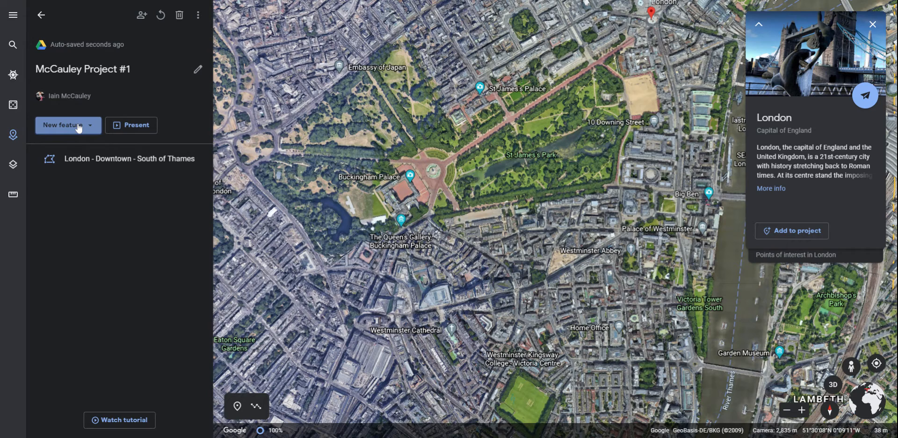
{"action": "left_click", "coordinate": [78, 129]}
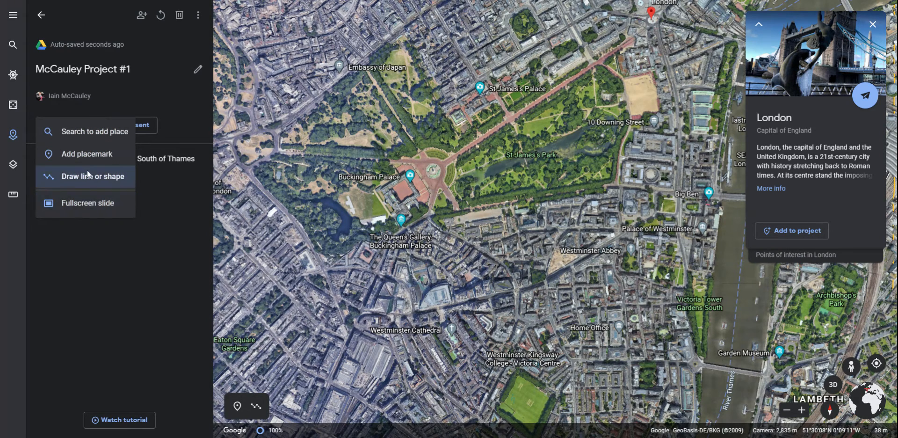
{"action": "left_click", "coordinate": [76, 177]}
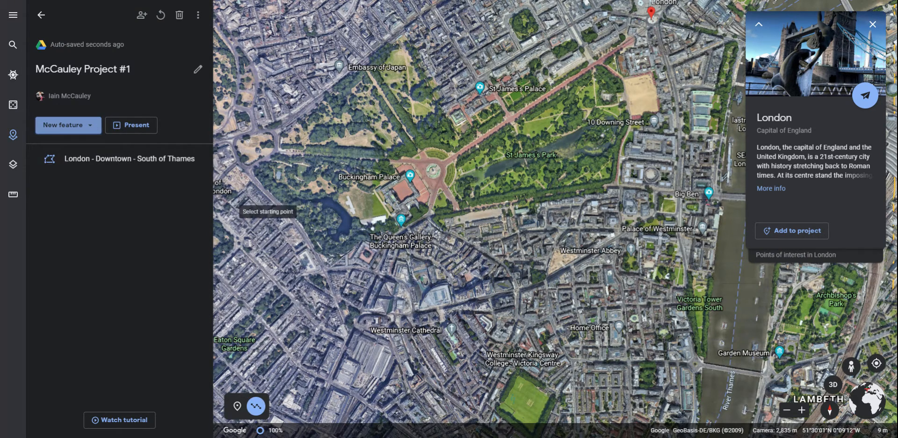
{"action": "left_click", "coordinate": [330, 264]}
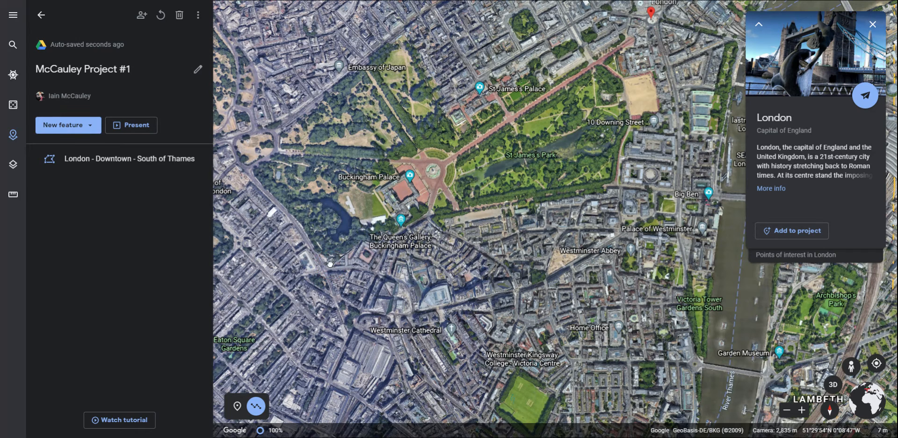
{"action": "left_click", "coordinate": [432, 216]}
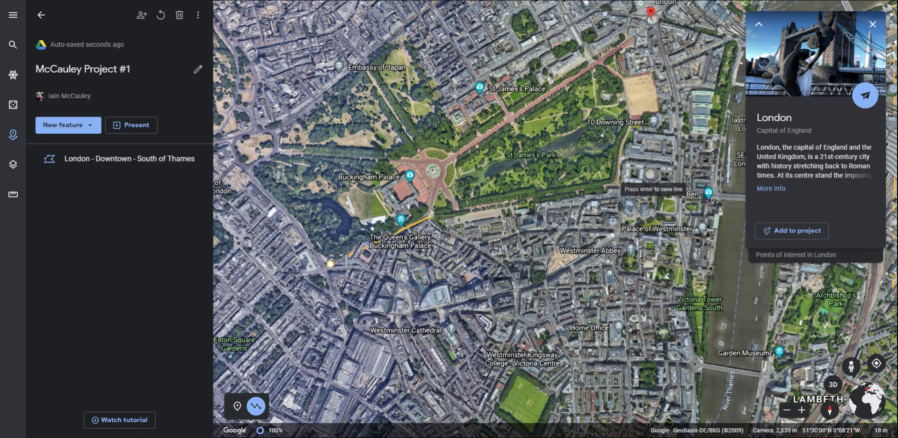
{"action": "left_click", "coordinate": [612, 188]}
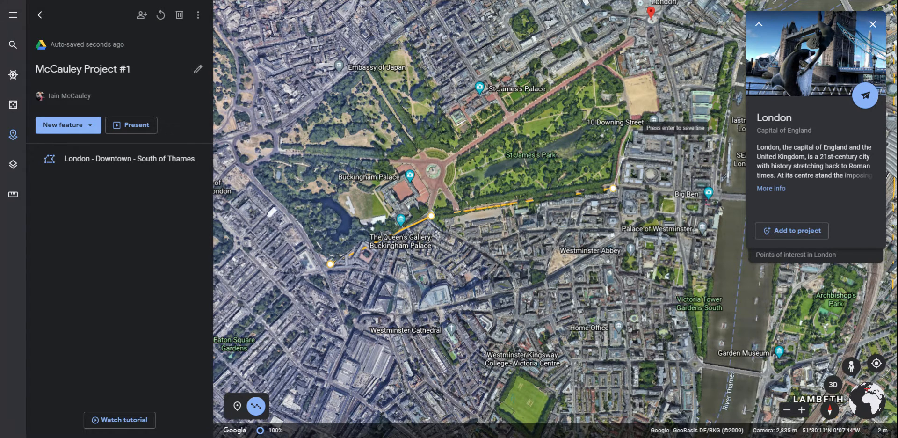
{"action": "left_click", "coordinate": [632, 122]}
{"action": "left_click", "coordinate": [629, 81]}
{"action": "left_click", "coordinate": [605, 66]}
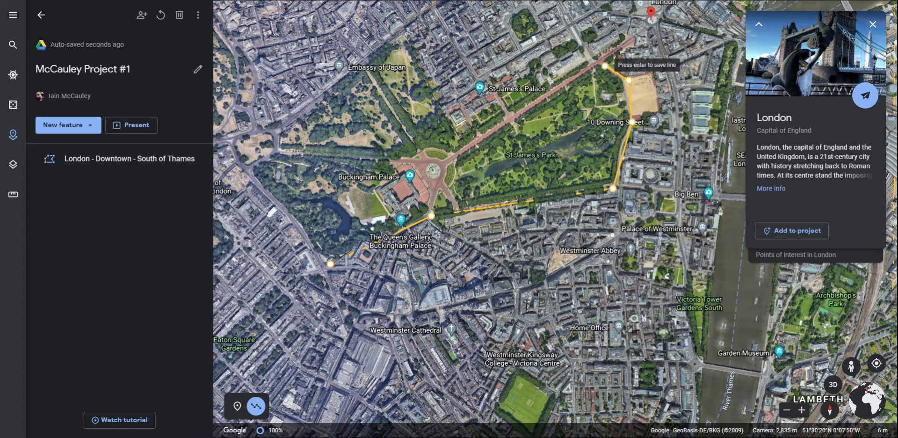
{"action": "left_click", "coordinate": [594, 57]}
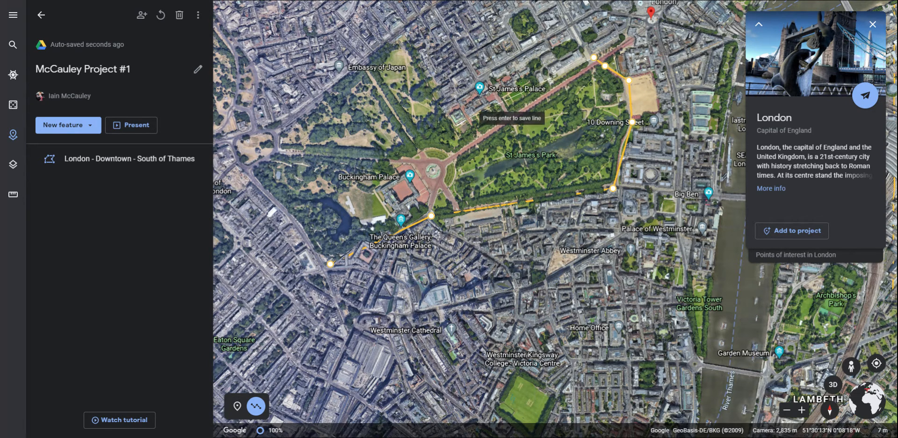
{"action": "left_click", "coordinate": [463, 127]}
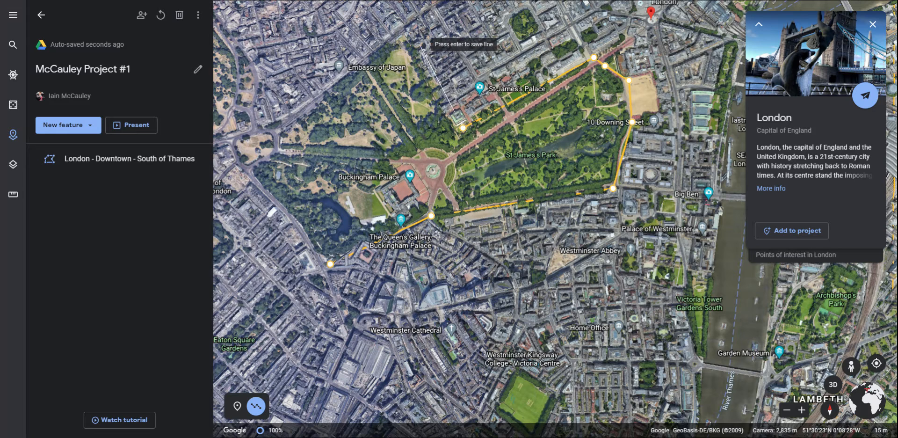
{"action": "left_click", "coordinate": [405, 27]}
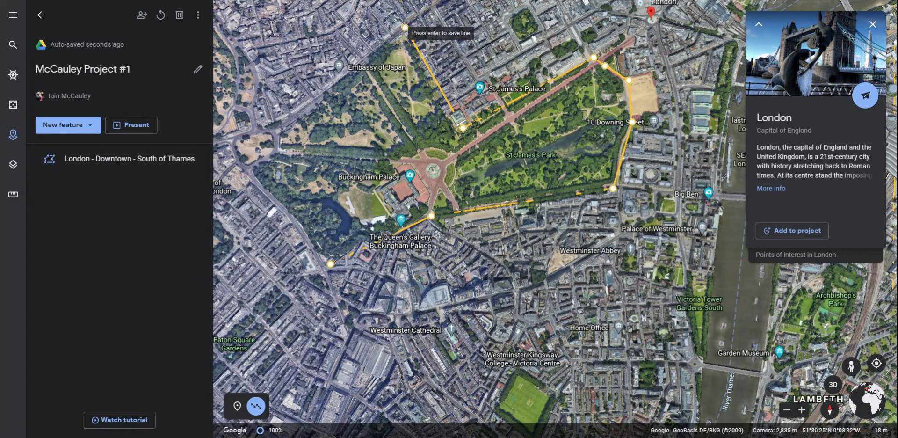
{"action": "left_click", "coordinate": [247, 166]}
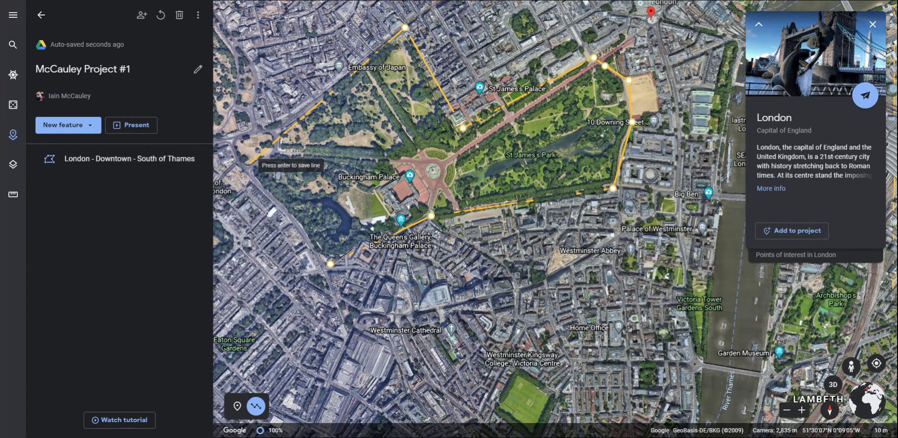
{"action": "left_click", "coordinate": [330, 264]}
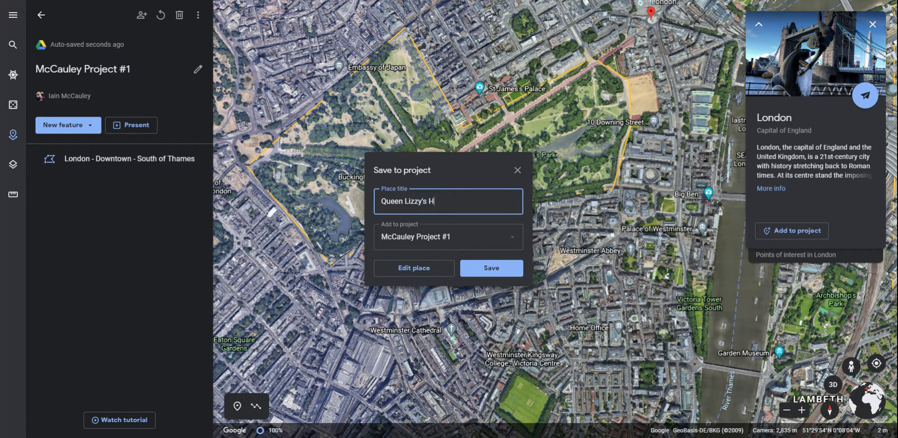
Title the polygon around Buckingham Palace and St James's Park "Queen Lizzy's Hood" and save it to the current project
{"action": "left_click", "coordinate": [500, 271]}
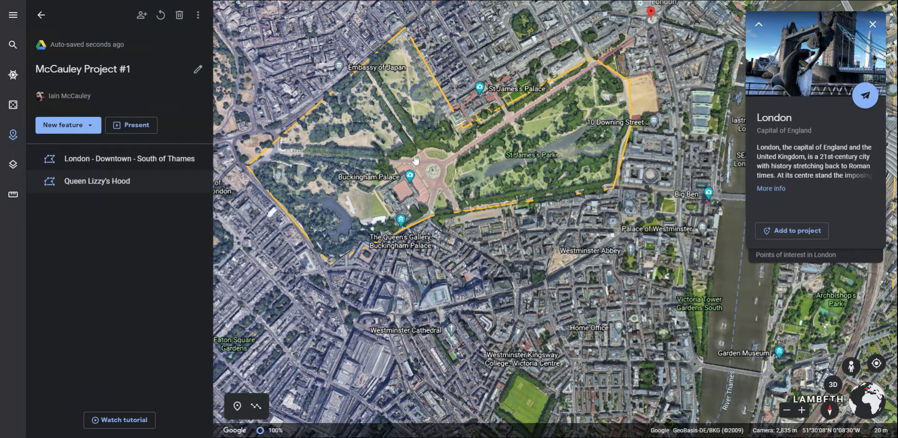
{"action": "mouse_move", "coordinate": [163, 183]}
Add a placemark in St James's Park north of the lake, title it with the project owner's surname plus "Picnic Bench", and save it to the project
{"action": "left_click", "coordinate": [68, 125]}
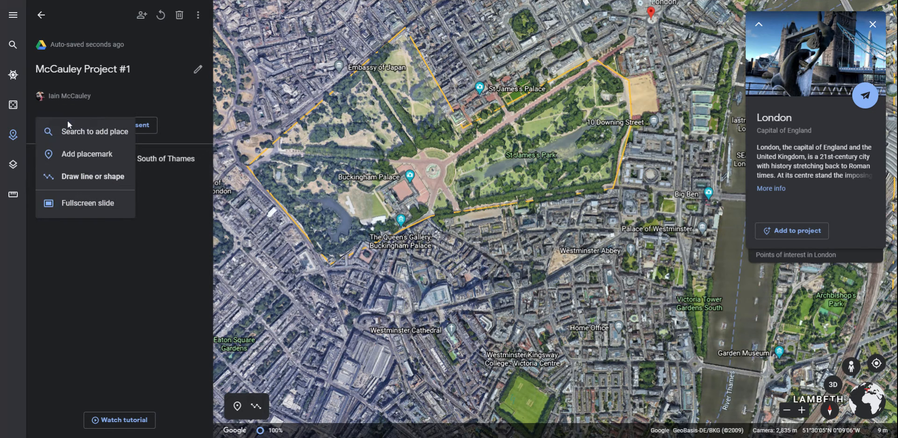
{"action": "left_click", "coordinate": [94, 152]}
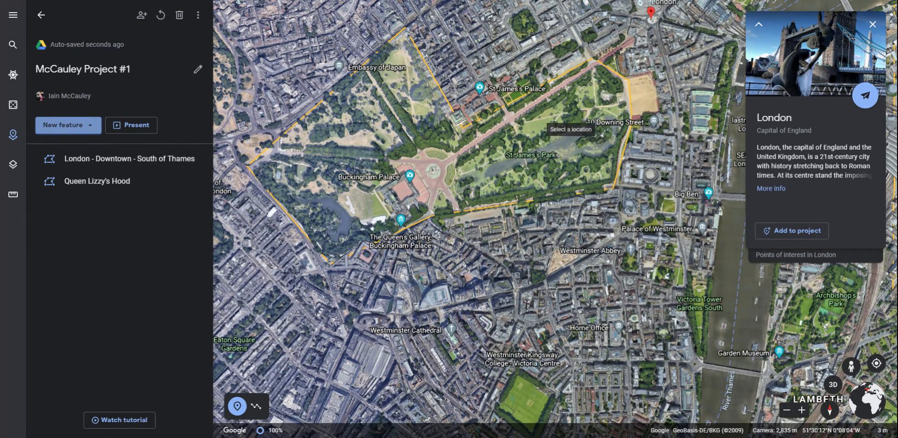
{"action": "left_click", "coordinate": [535, 124]}
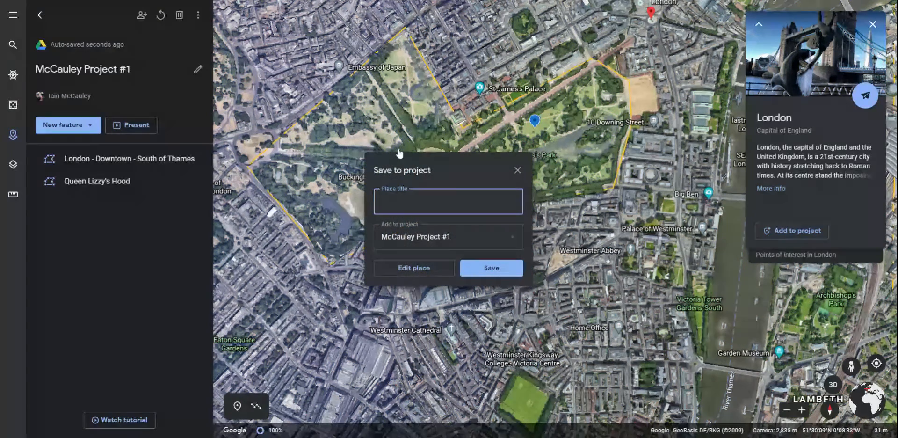
{"action": "type", "text": "McCauley's Picnic Bench"}
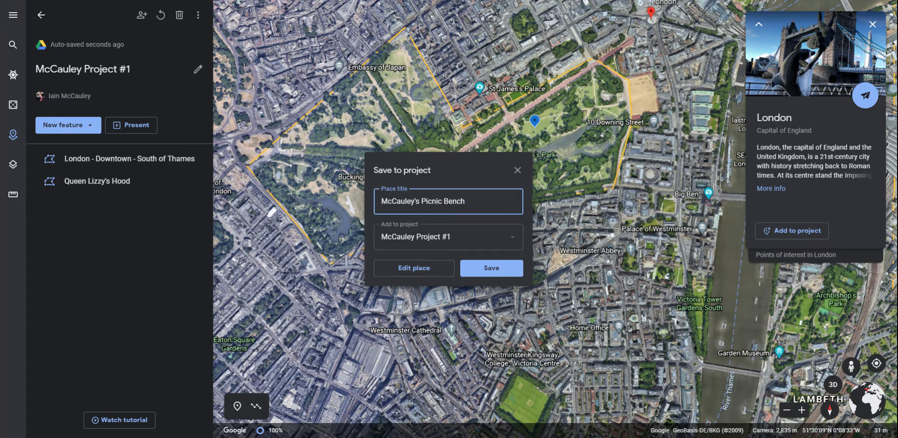
{"action": "left_click", "coordinate": [505, 273]}
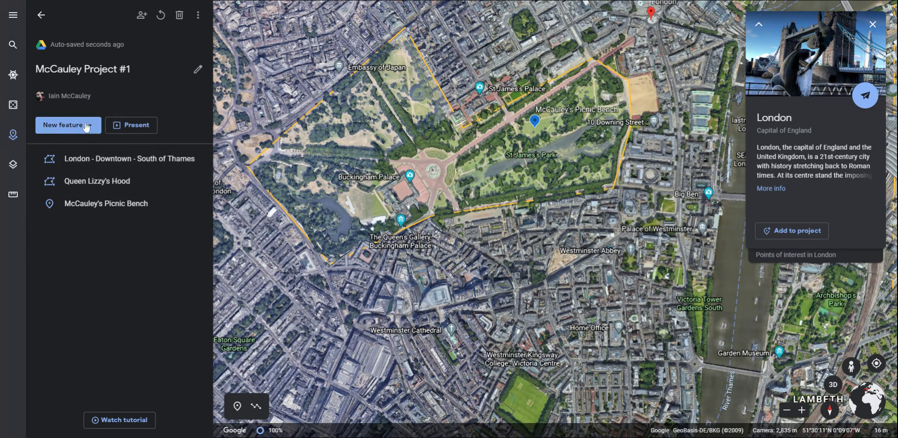
View each saved project feature on the map in turn: the South of Thames shape, Queen Lizzy's Hood and the Picnic Bench placemark
{"action": "left_click", "coordinate": [99, 161]}
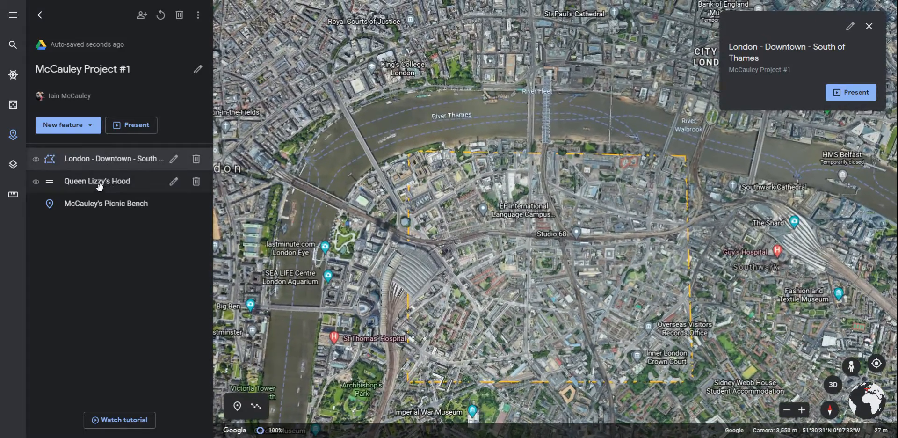
{"action": "left_click", "coordinate": [97, 182]}
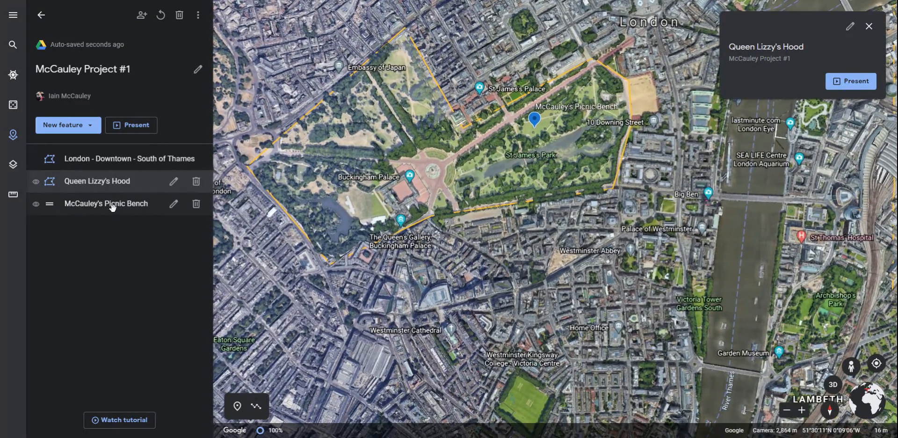
{"action": "left_click", "coordinate": [112, 205]}
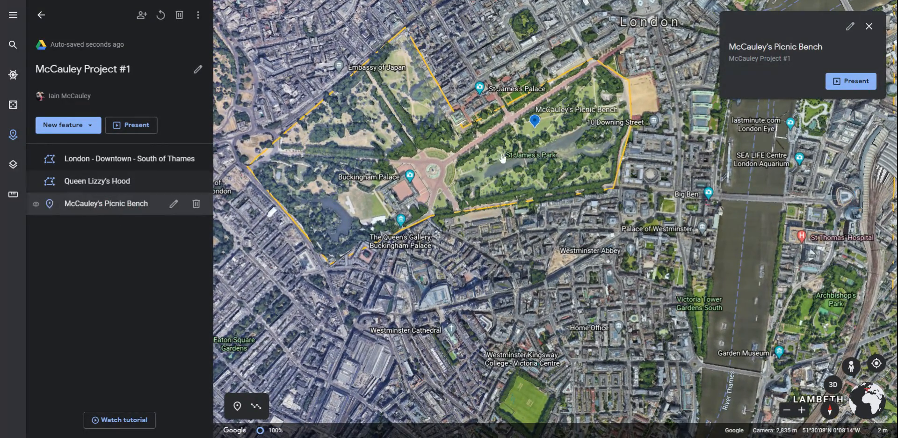